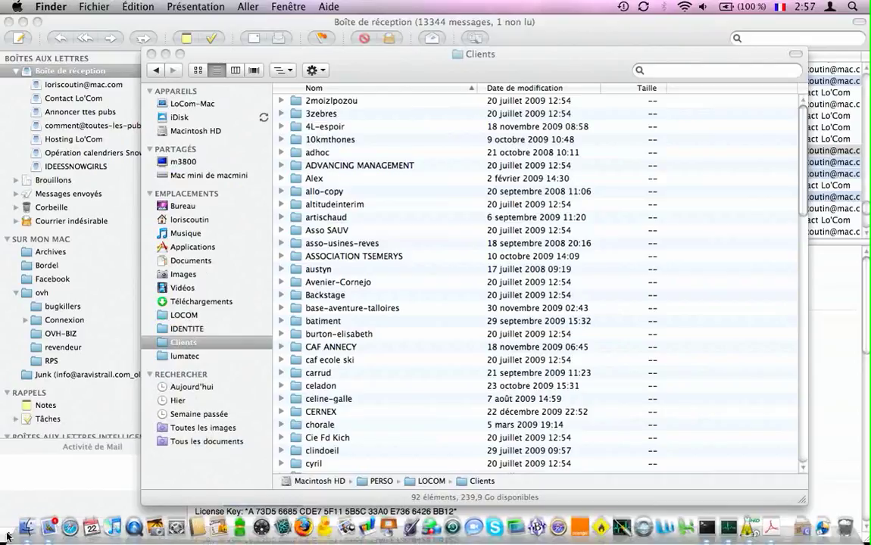
Open the inscription folder inside the 2010 folder of the reblochtrail client folder
{"action": "left_click", "coordinate": [27, 528]}
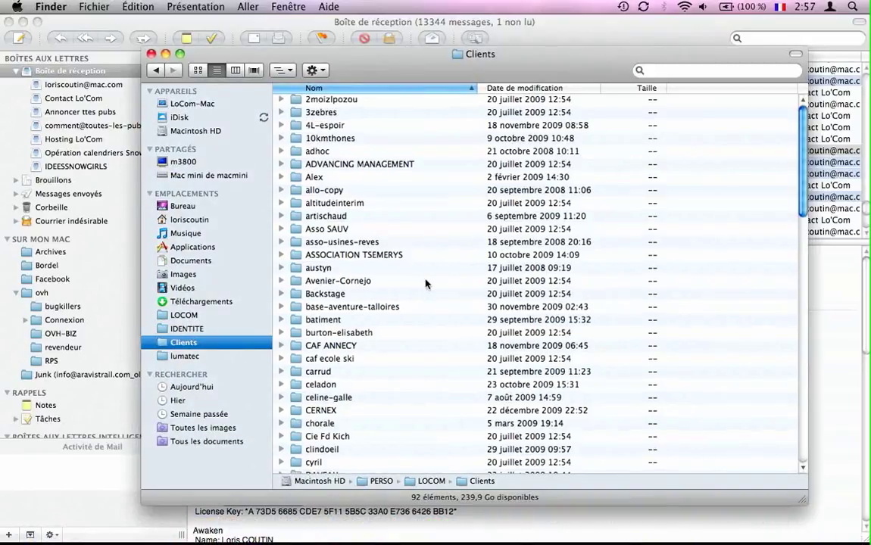
{"action": "scroll", "coordinate": [428, 227], "scroll_direction": "down", "scroll_amount": 10}
{"action": "scroll", "coordinate": [427, 231], "scroll_direction": "down", "scroll_amount": 10}
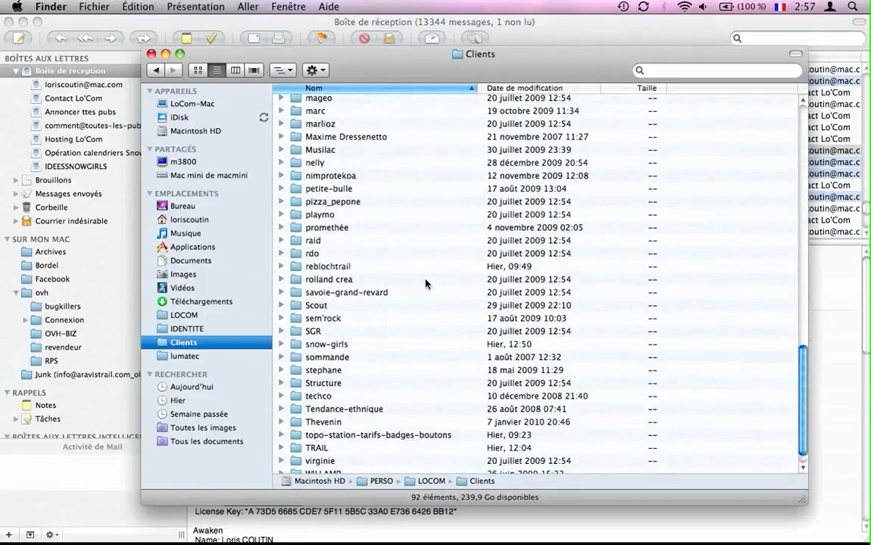
{"action": "double_click", "coordinate": [316, 246]}
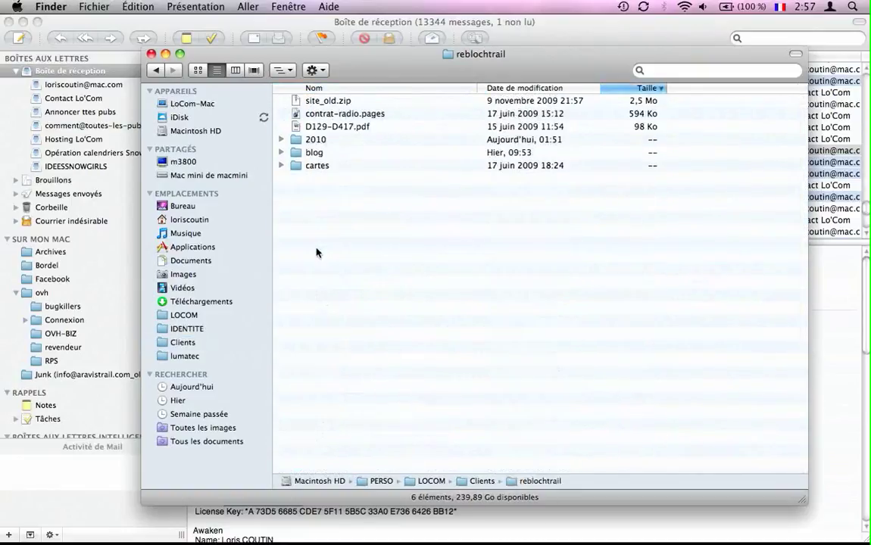
{"action": "double_click", "coordinate": [312, 140]}
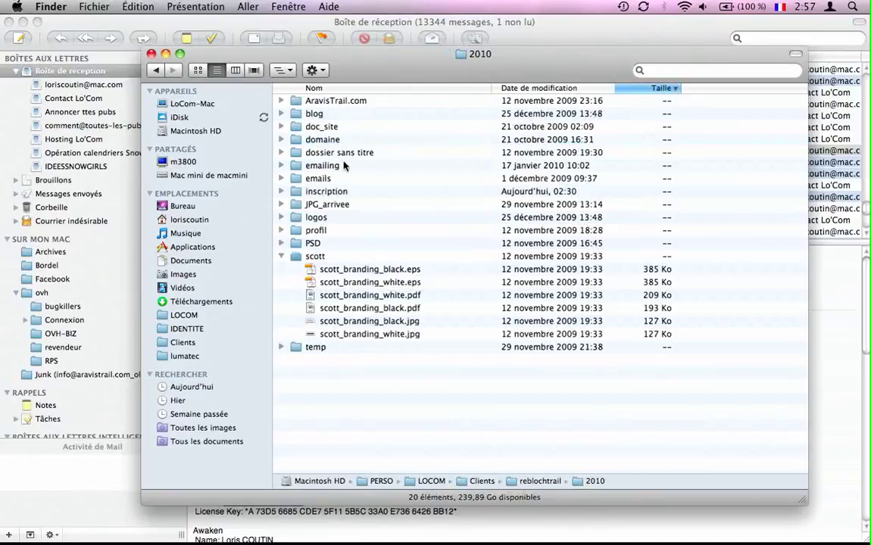
{"action": "double_click", "coordinate": [327, 191]}
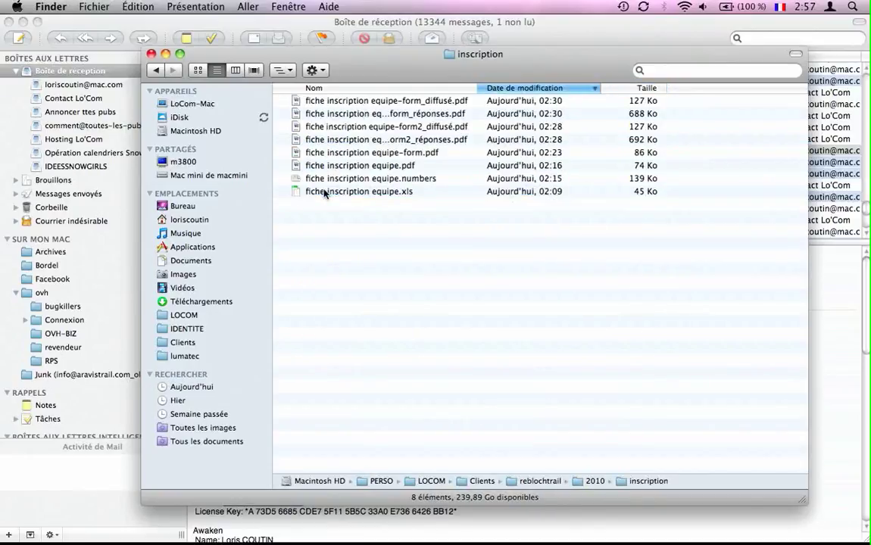
Open fiche inscription equipe-form_diffusé.pdf in Acrobat
{"action": "left_click", "coordinate": [357, 104]}
{"action": "right_click", "coordinate": [357, 103]}
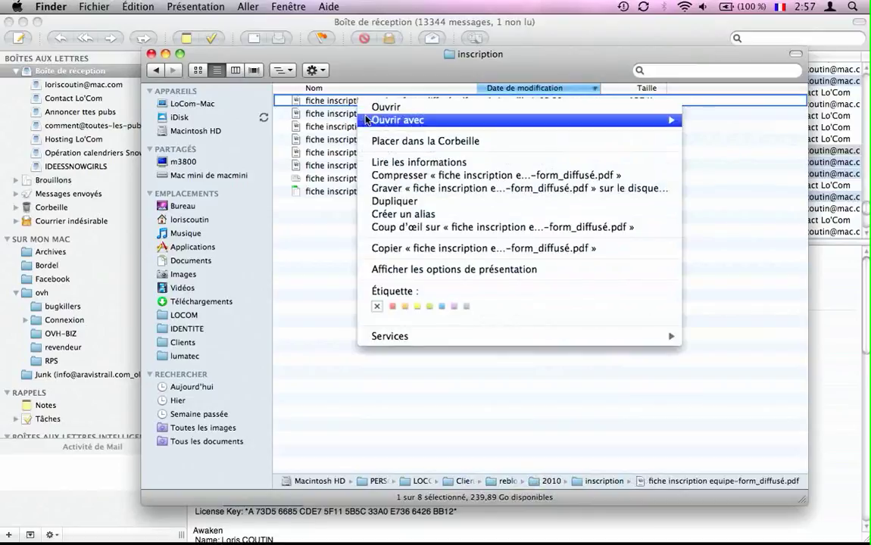
{"action": "mouse_move", "coordinate": [366, 119]}
{"action": "left_click", "coordinate": [322, 143]}
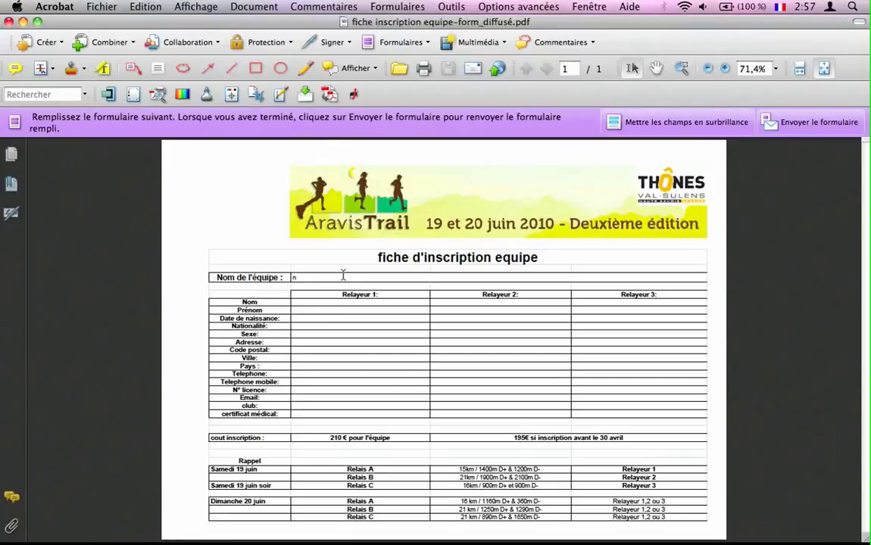
Fill in the team name as "nom de l'équipe" and enter a name in the Nom field for each of the three relay runners
{"action": "left_click", "coordinate": [343, 275]}
{"action": "type", "text": "nom de l'équipe"}
{"action": "left_click", "coordinate": [330, 303]}
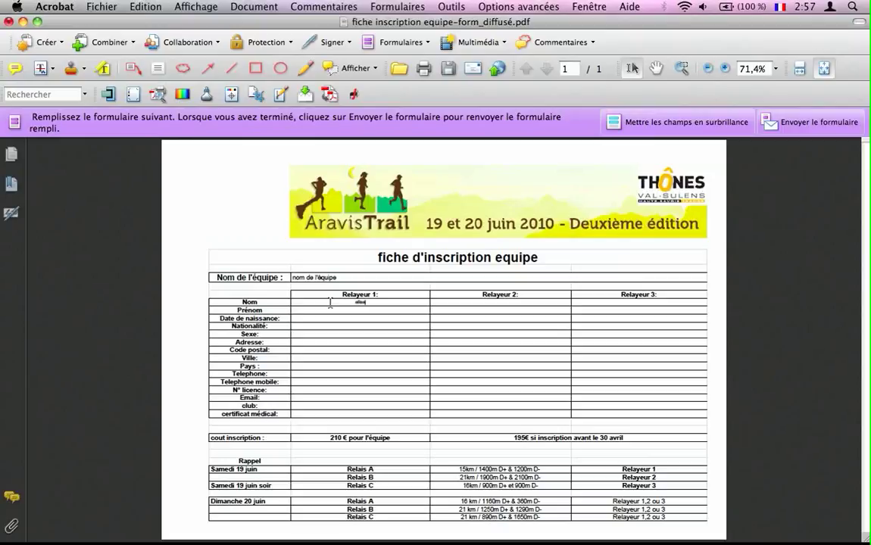
{"action": "left_click", "coordinate": [472, 302]}
{"action": "type", "text": "philippe"}
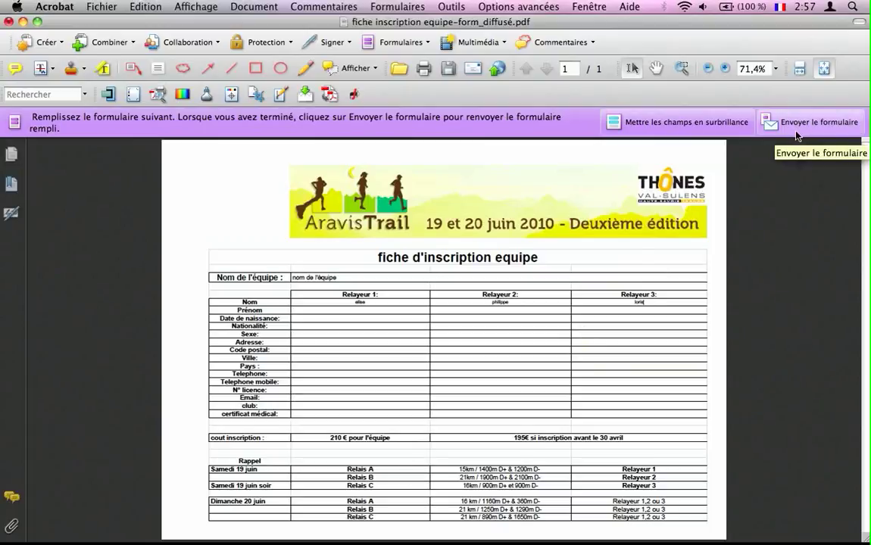
Submit the completed form through the desktop mail option and send the prepared message
{"action": "left_click", "coordinate": [797, 136]}
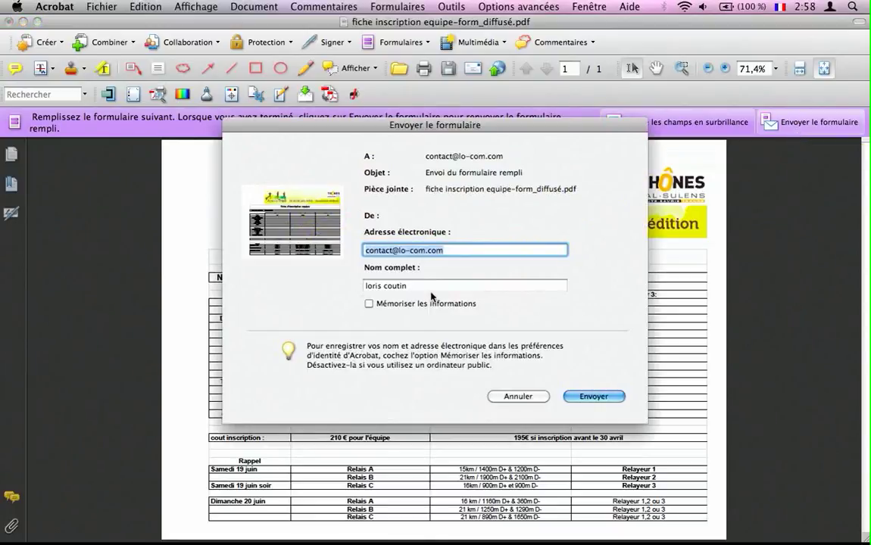
{"action": "left_click", "coordinate": [590, 397]}
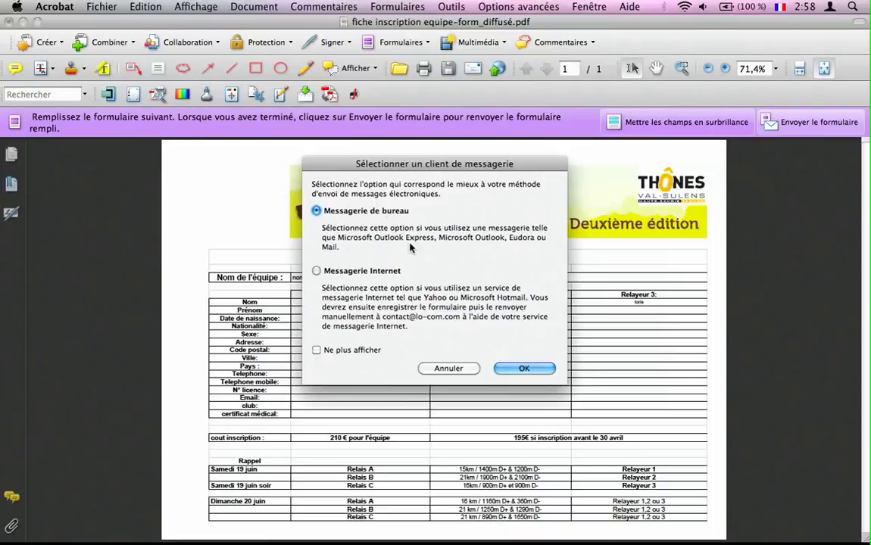
{"action": "left_click", "coordinate": [526, 368]}
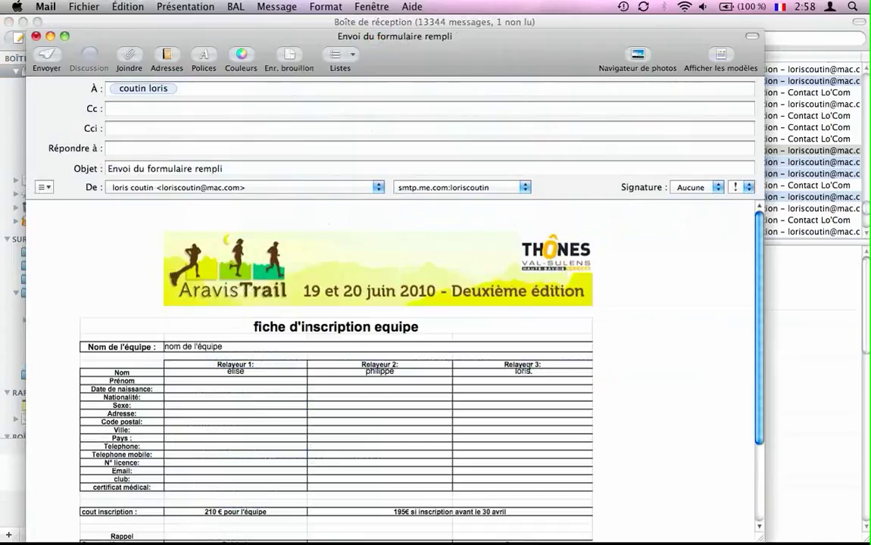
{"action": "scroll", "coordinate": [563, 300], "scroll_direction": "down", "scroll_amount": 2}
{"action": "scroll", "coordinate": [563, 301], "scroll_direction": "up", "scroll_amount": 2}
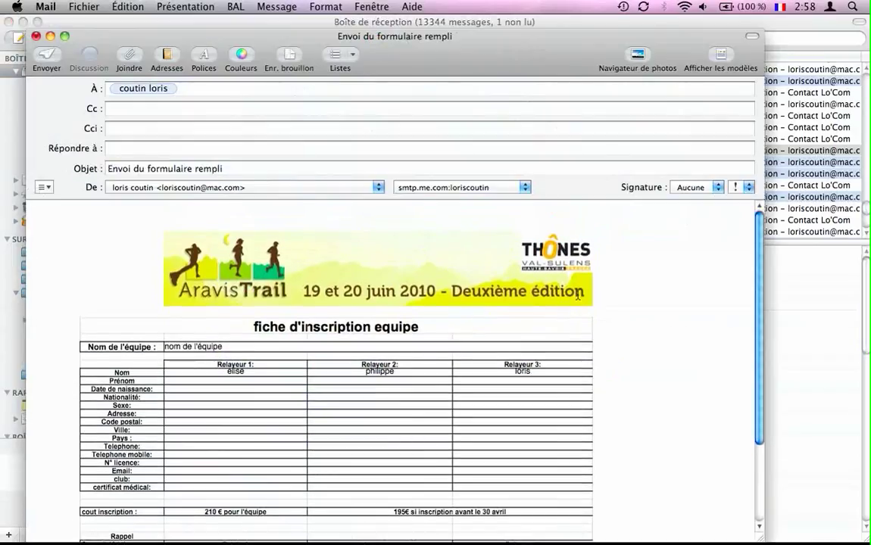
{"action": "left_click", "coordinate": [50, 58]}
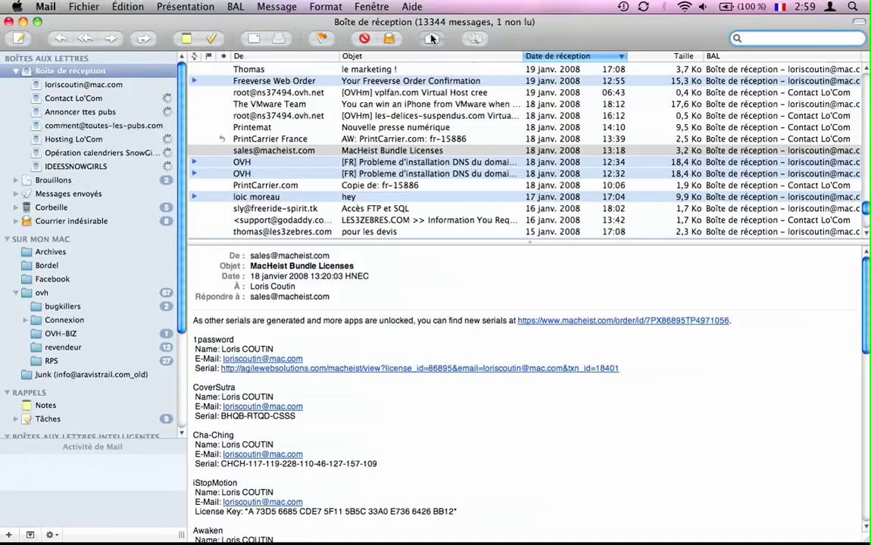
In the Contact Lo'Com mailbox, open the newest "Envoi du formulaire rempli" message and review its attached form
{"action": "left_click", "coordinate": [61, 97]}
{"action": "left_click", "coordinate": [305, 90]}
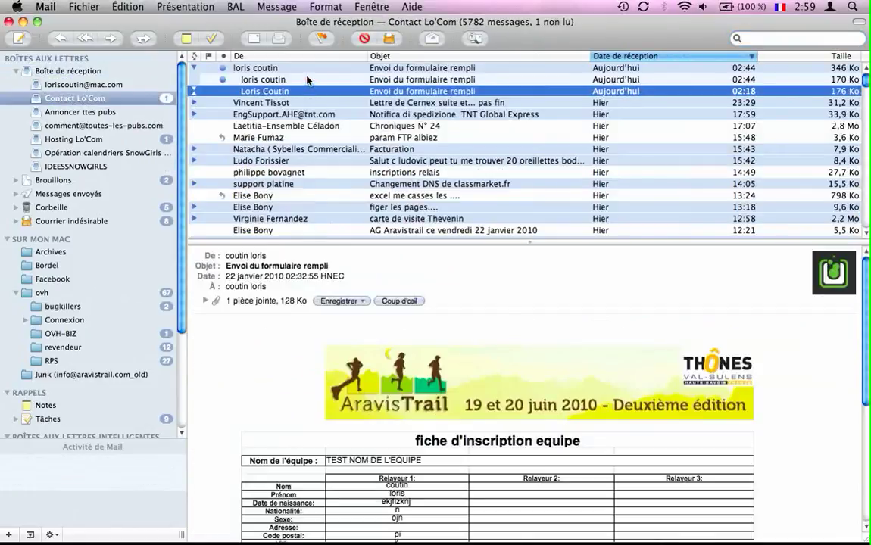
{"action": "left_click", "coordinate": [276, 78]}
{"action": "scroll", "coordinate": [514, 424], "scroll_direction": "down", "scroll_amount": 2}
{"action": "scroll", "coordinate": [514, 424], "scroll_direction": "down", "scroll_amount": 4}
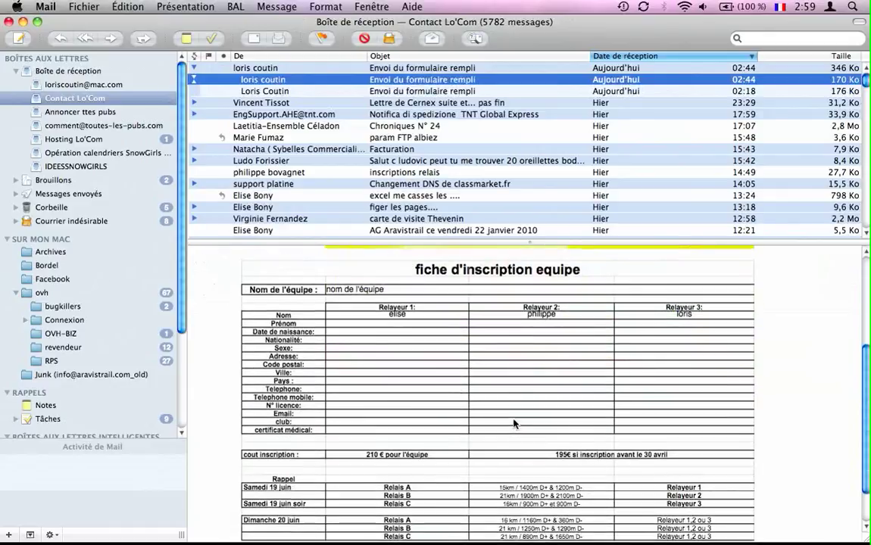
{"action": "scroll", "coordinate": [517, 365], "scroll_direction": "down", "scroll_amount": 2}
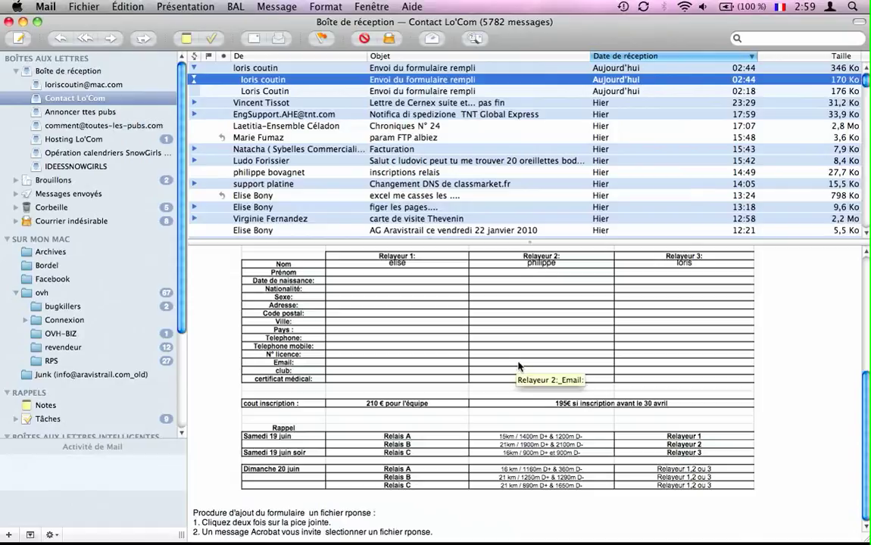
{"action": "left_click", "coordinate": [518, 365]}
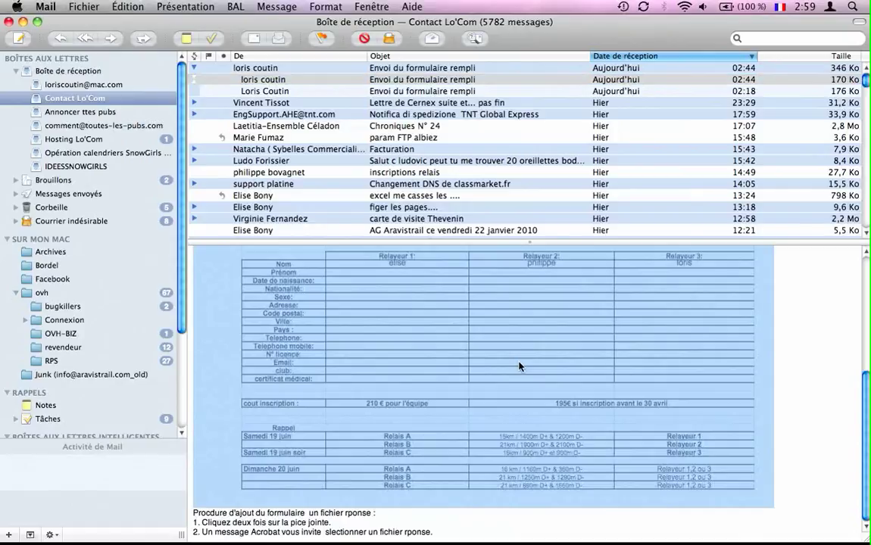
{"action": "right_click", "coordinate": [527, 309]}
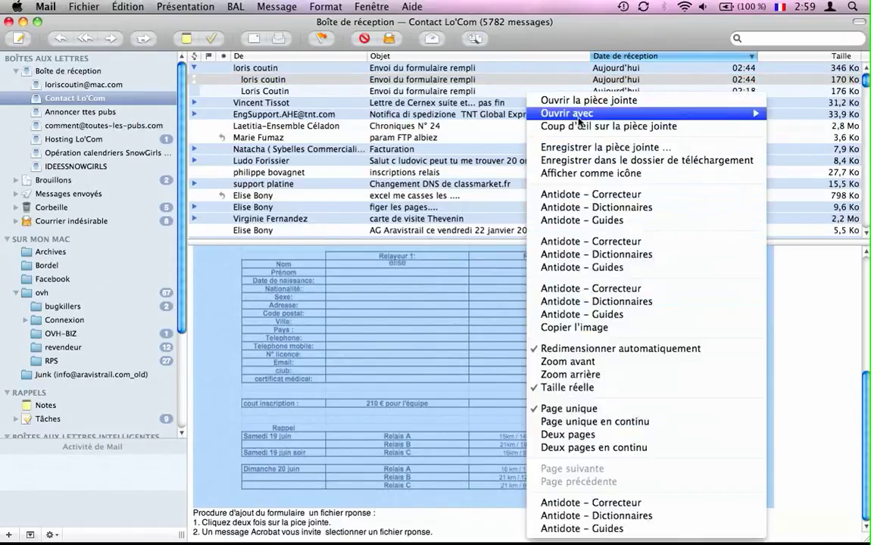
{"action": "mouse_move", "coordinate": [579, 119]}
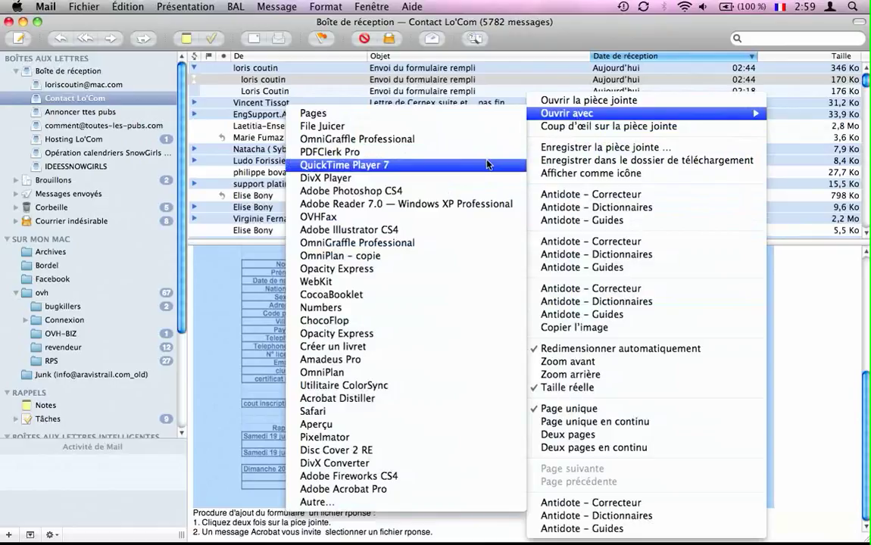
{"action": "left_click", "coordinate": [835, 349]}
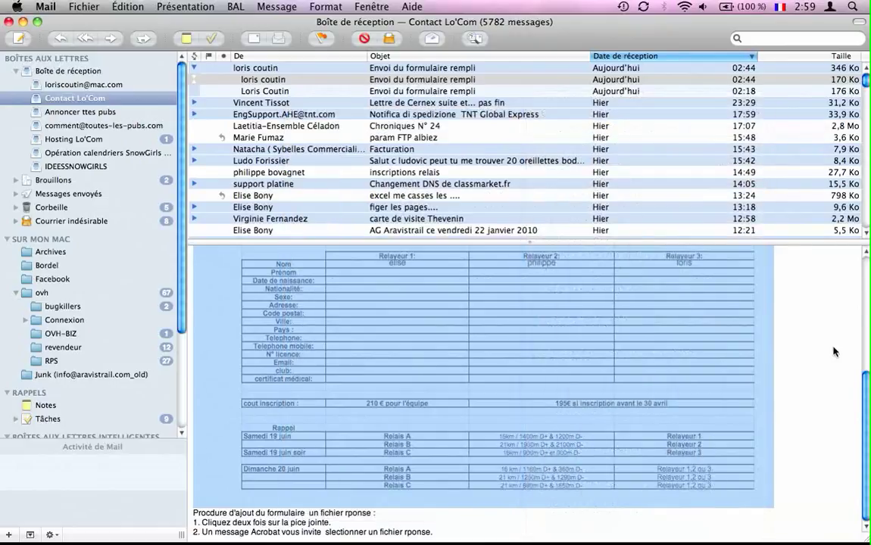
Open the message's attached PDF form with Adobe Acrobat Pro
{"action": "right_click", "coordinate": [565, 346]}
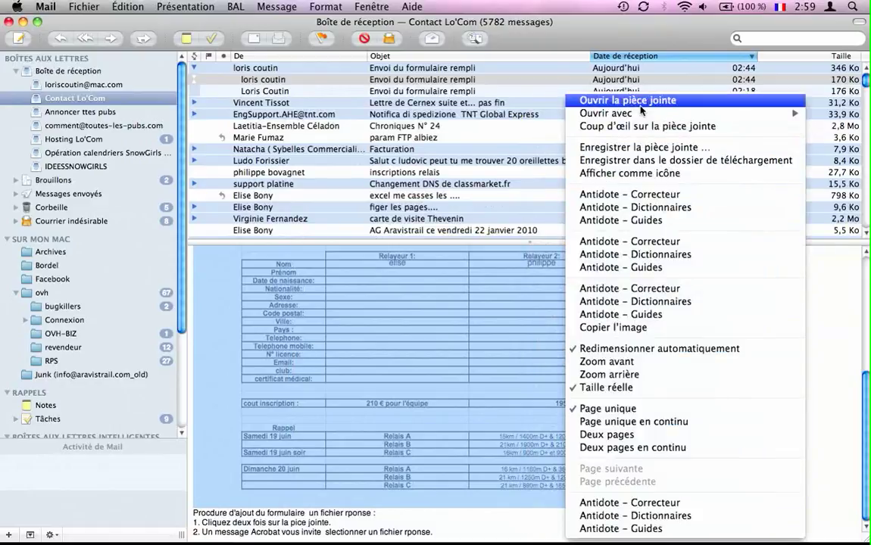
{"action": "mouse_move", "coordinate": [641, 115]}
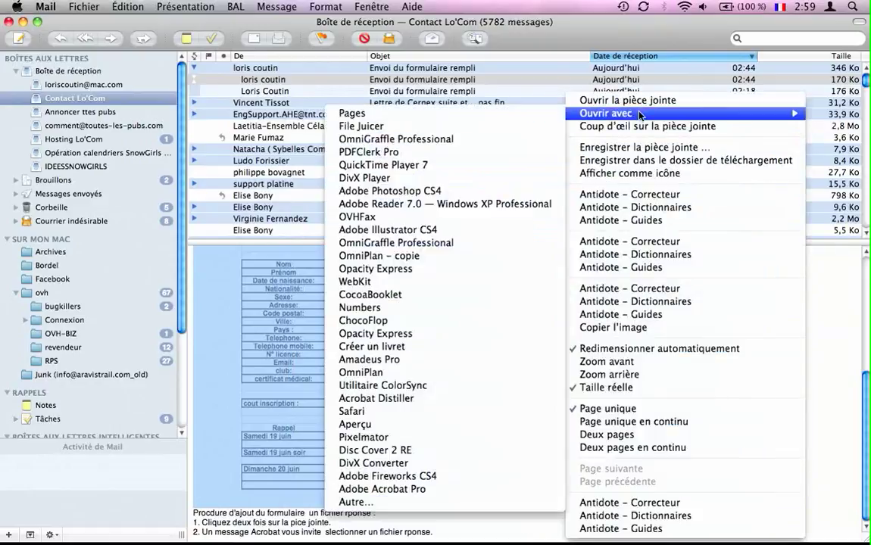
{"action": "left_click", "coordinate": [453, 491]}
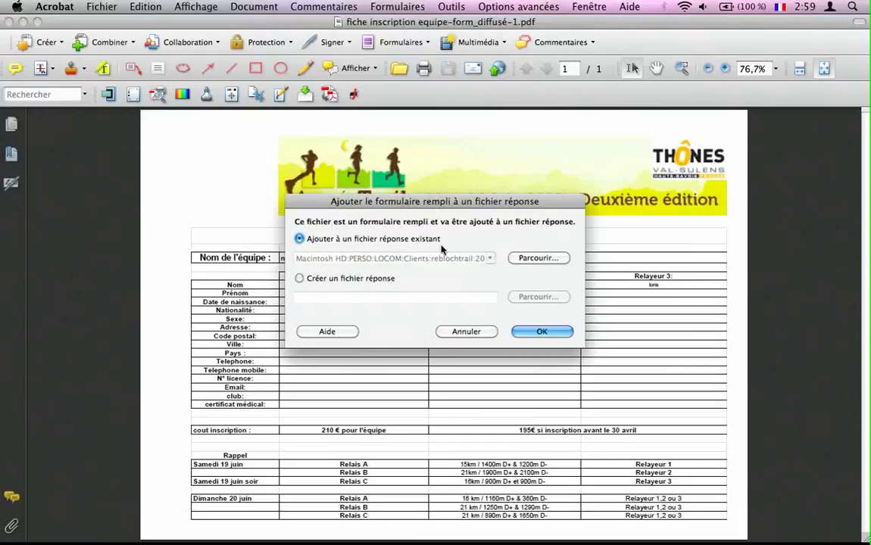
Add the completed form to the existing response file fiche inscription equipe-form_réponses.pdf in the inscription folder
{"action": "left_click", "coordinate": [517, 259]}
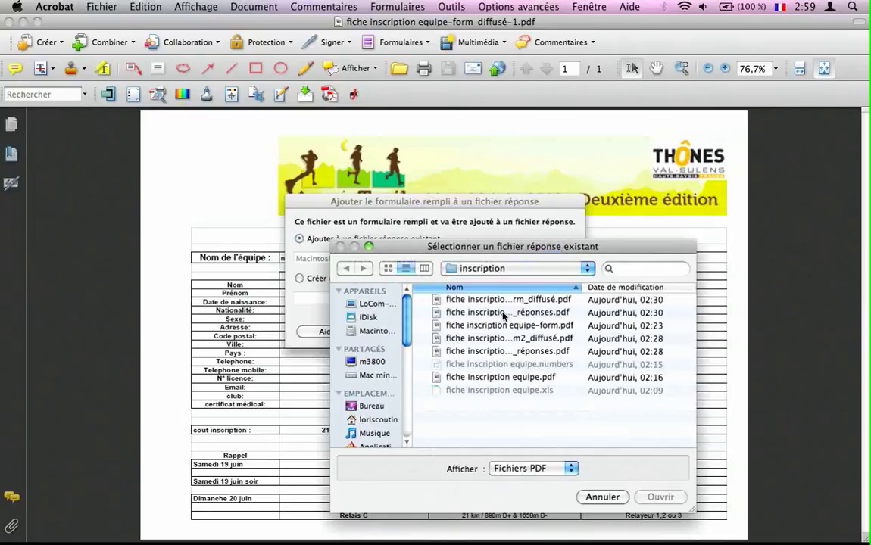
{"action": "left_click", "coordinate": [503, 313]}
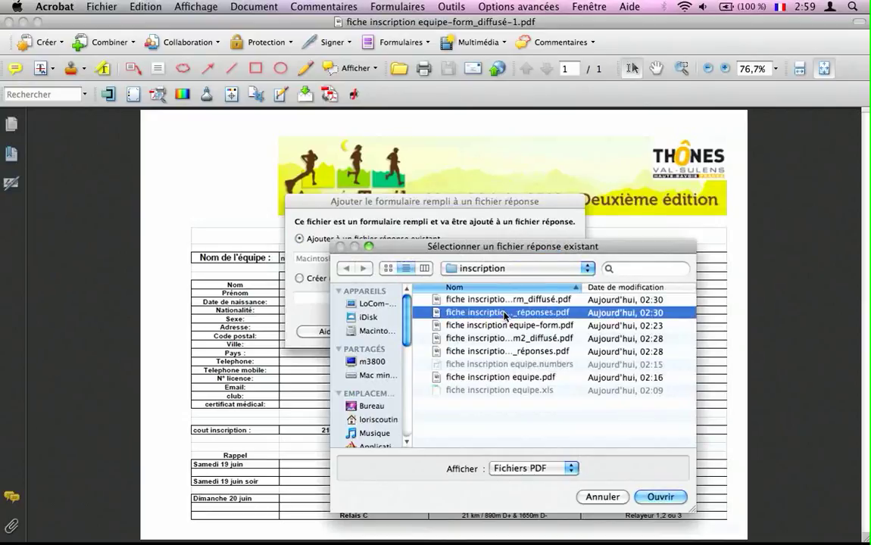
{"action": "left_click", "coordinate": [661, 497]}
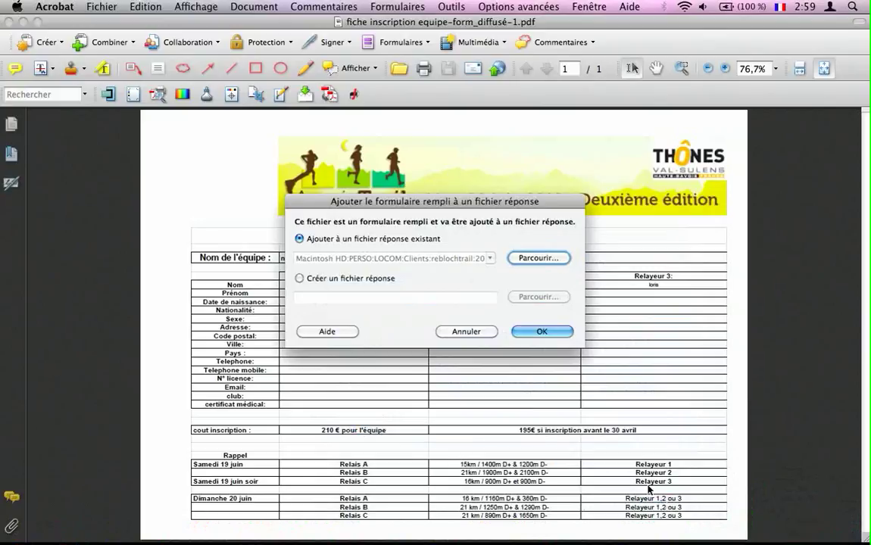
{"action": "left_click", "coordinate": [537, 334]}
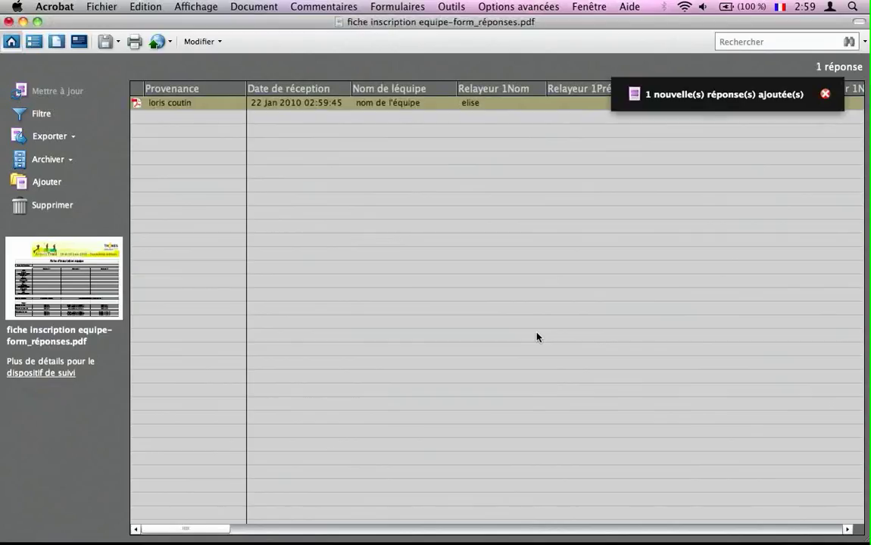
Dismiss the new-response notification and select the received response row in the table
{"action": "left_click", "coordinate": [712, 137]}
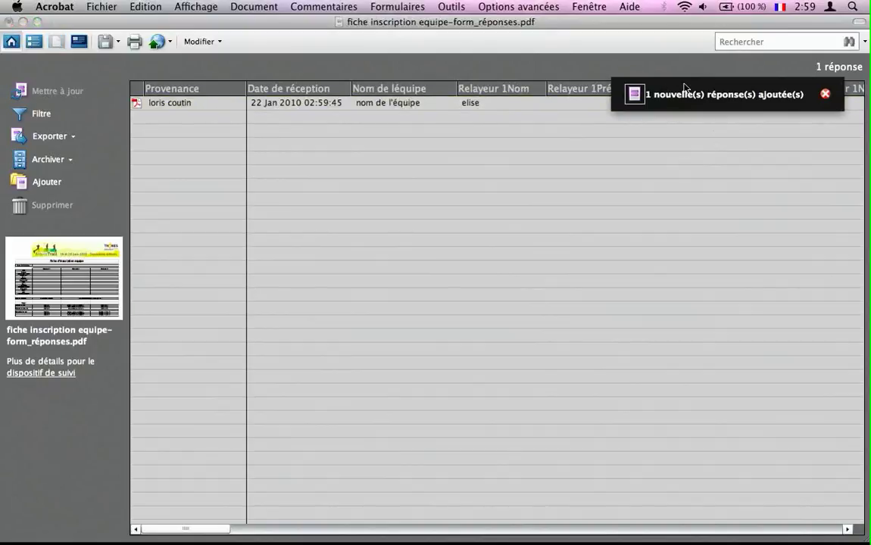
{"action": "left_click", "coordinate": [823, 95]}
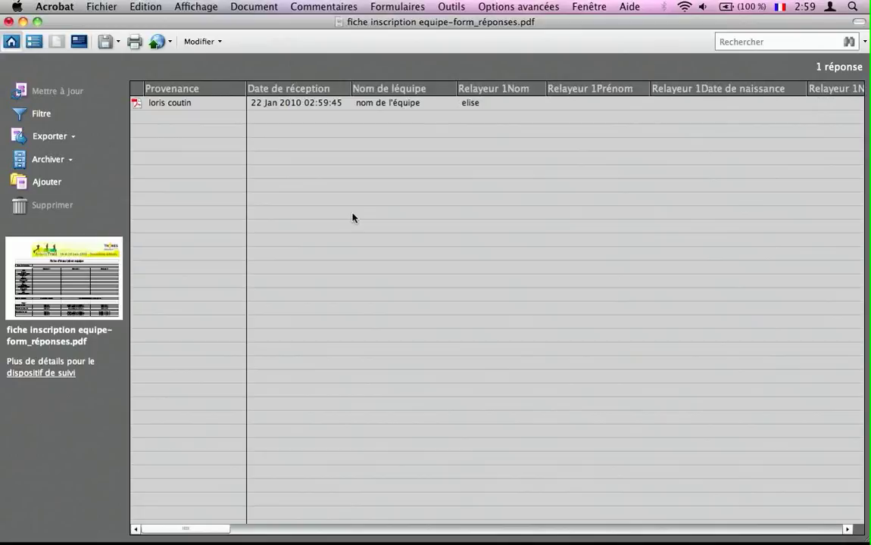
{"action": "left_click", "coordinate": [209, 106]}
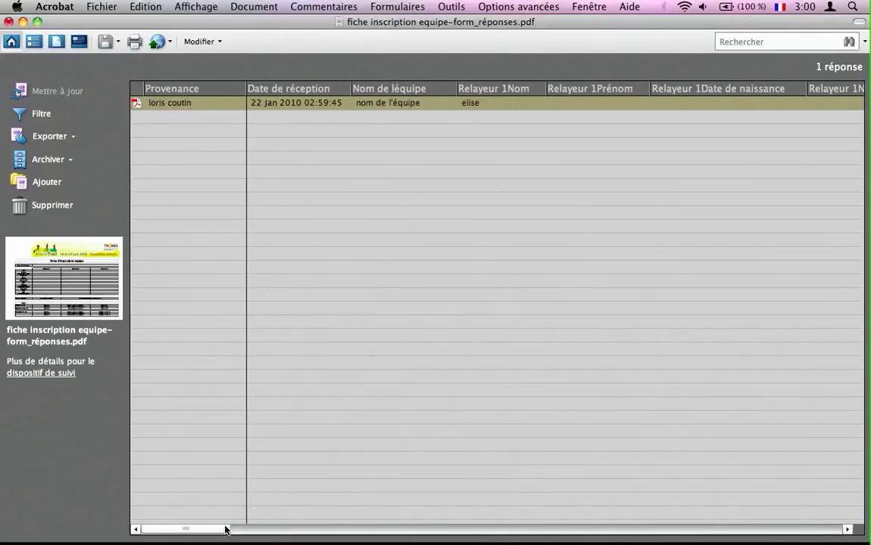
{"action": "left_click_drag", "start_coordinate": [223, 528], "coordinate": [213, 470]}
Open the response filter settings, review the field names available for filtering, and close the filter without setting a criterion
{"action": "left_click", "coordinate": [49, 138]}
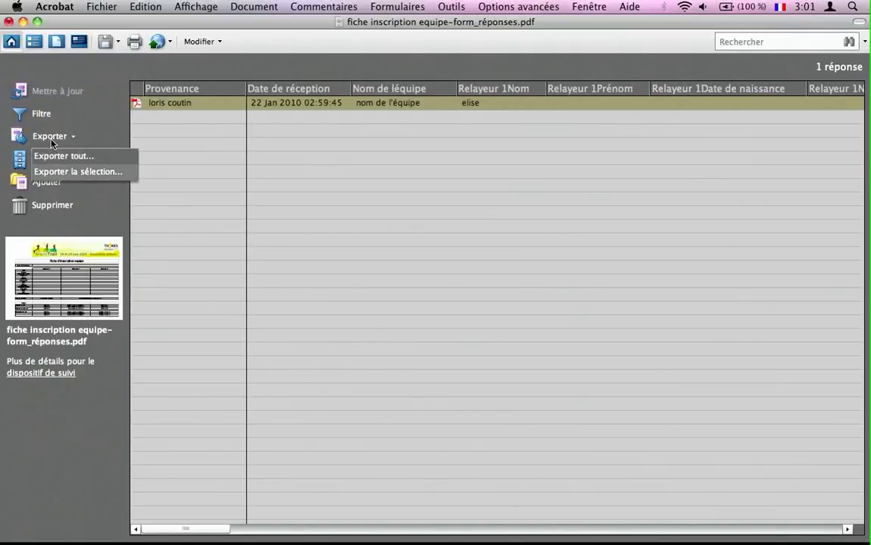
{"action": "left_click", "coordinate": [42, 113]}
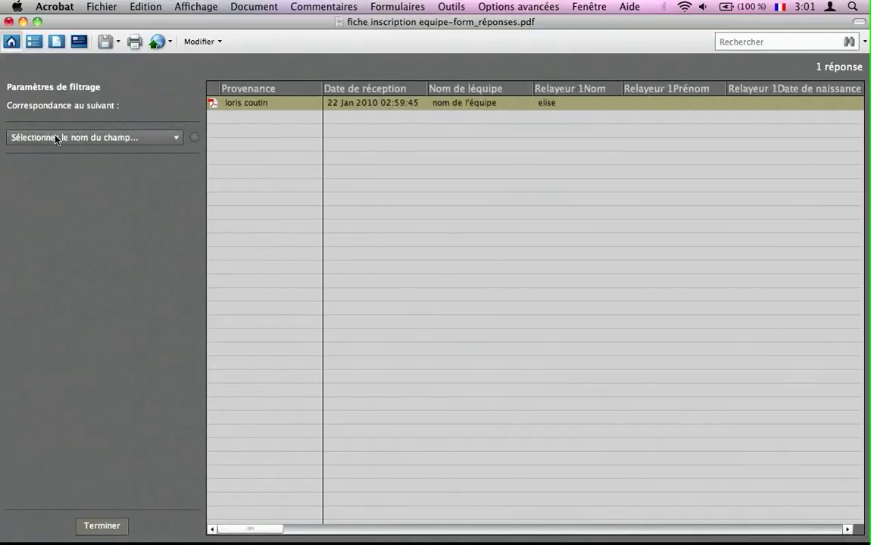
{"action": "left_click", "coordinate": [51, 137]}
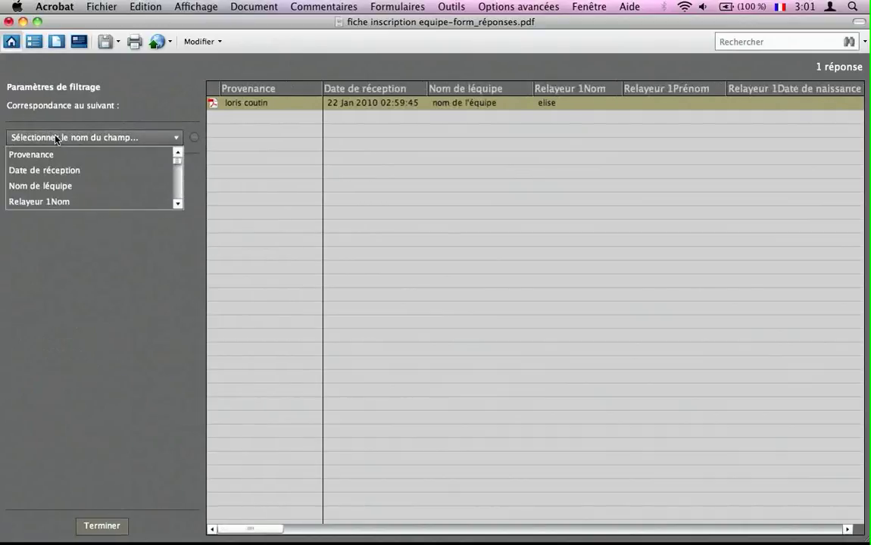
{"action": "left_click", "coordinate": [107, 91]}
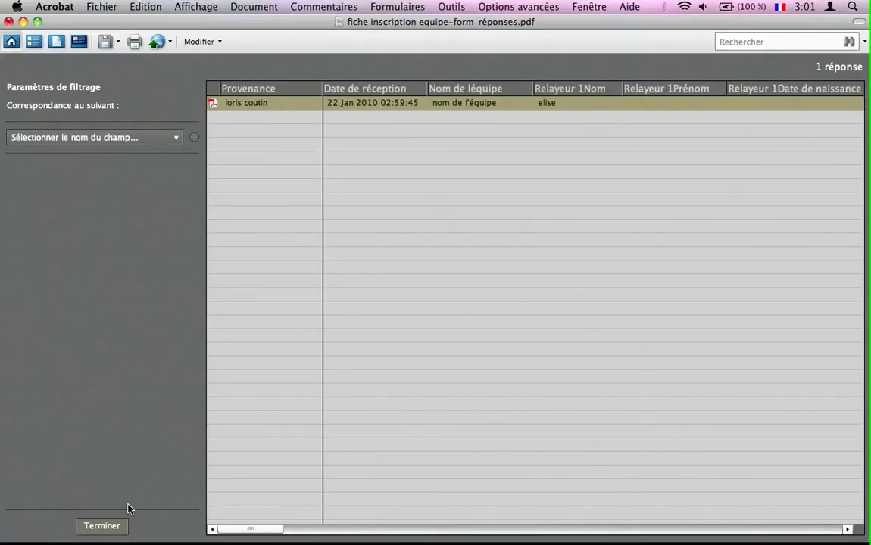
{"action": "left_click", "coordinate": [118, 523]}
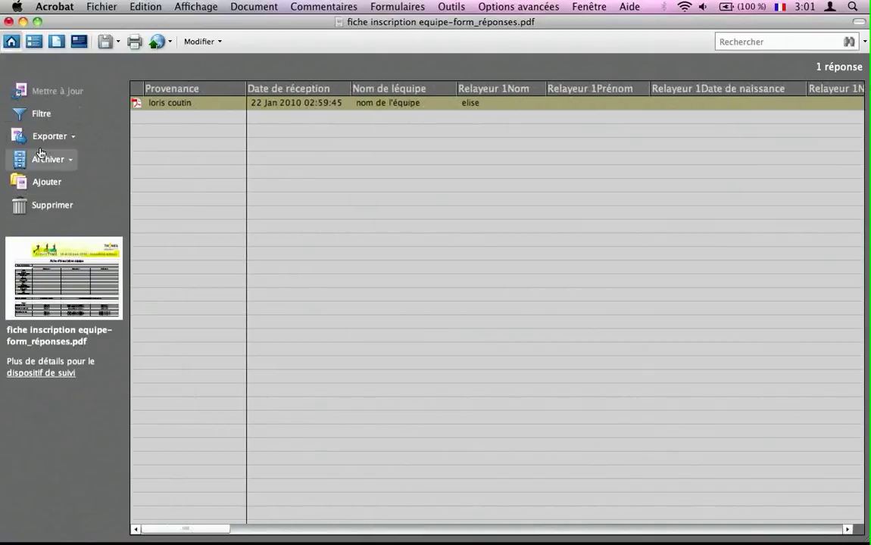
Start exporting all responses, review the available export file formats, keep CSV selected, and cancel the export
{"action": "left_click", "coordinate": [48, 138]}
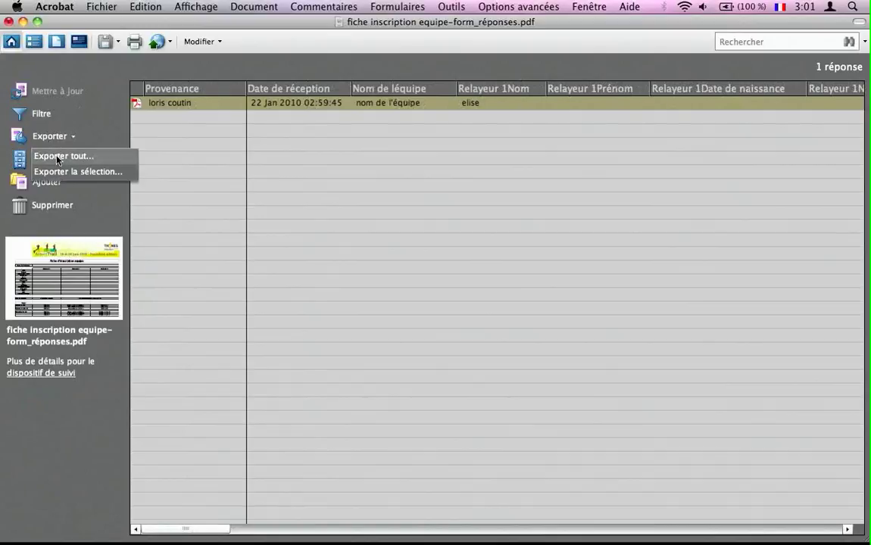
{"action": "left_click", "coordinate": [57, 157]}
{"action": "left_click", "coordinate": [402, 310]}
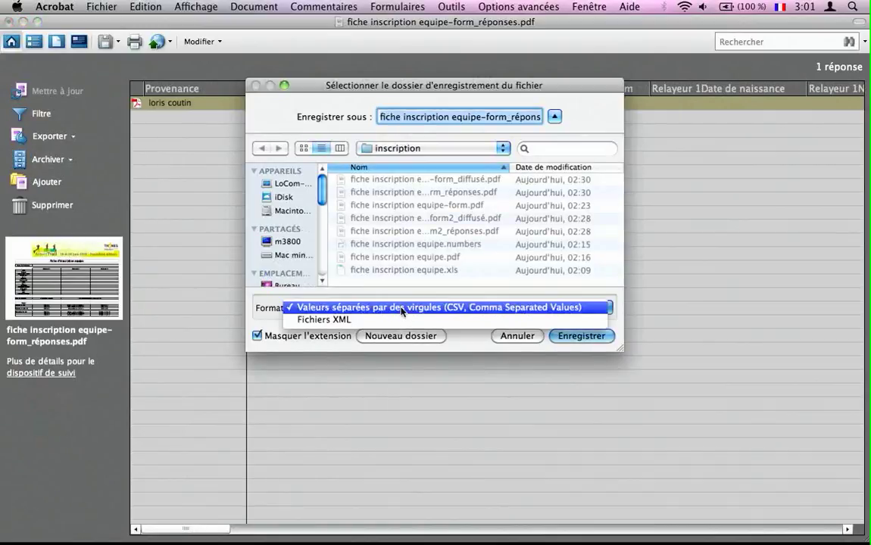
{"action": "left_click", "coordinate": [473, 343]}
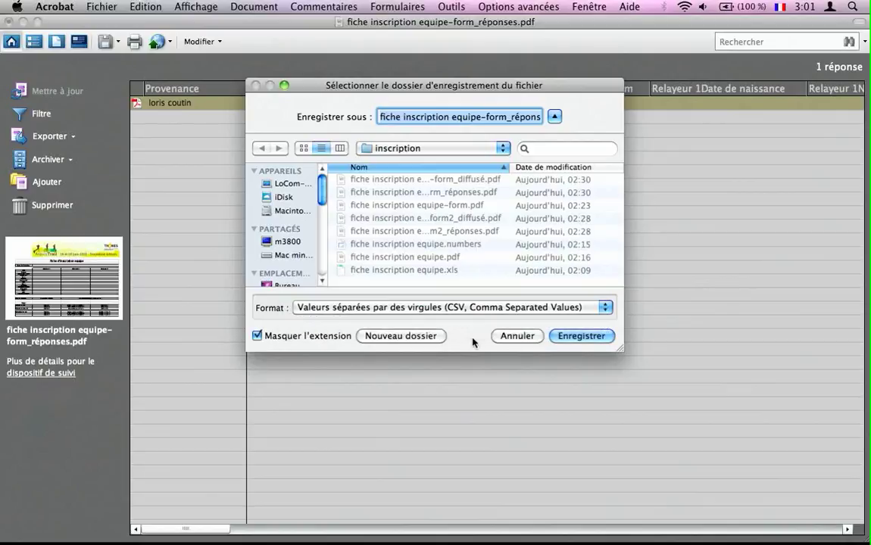
{"action": "left_click", "coordinate": [530, 342]}
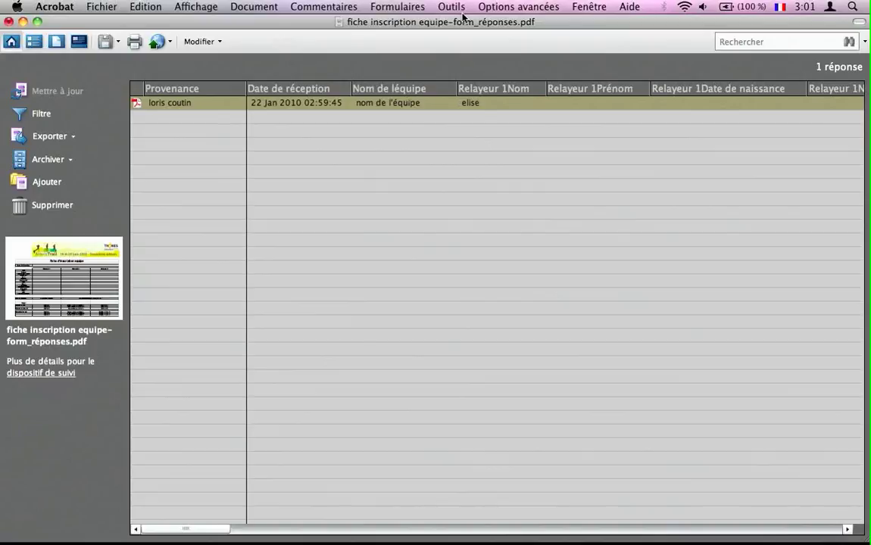
Close the response file, saving its changes as an Adobe PDF over fiche inscription equipe-form_réponses.pdf in the inscription folder
{"action": "left_click_drag", "start_coordinate": [464, 20], "coordinate": [459, 77]}
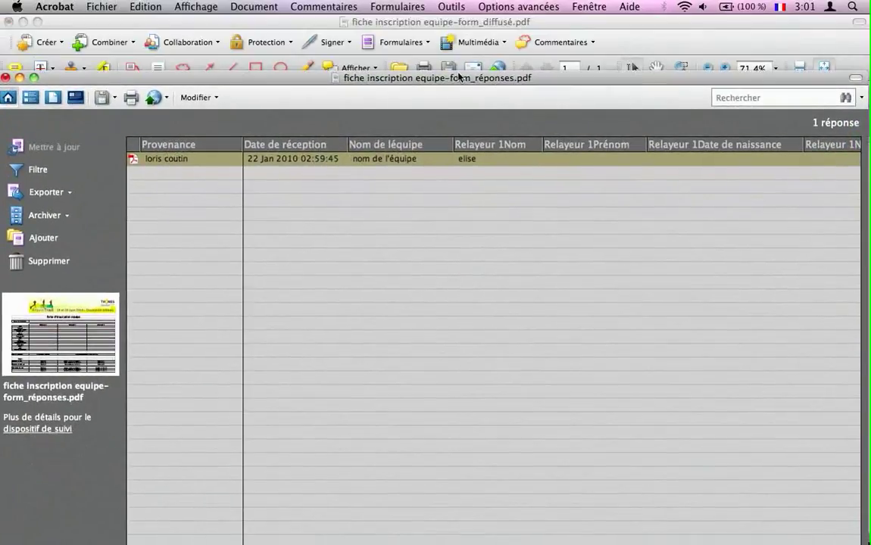
{"action": "left_click", "coordinate": [5, 77]}
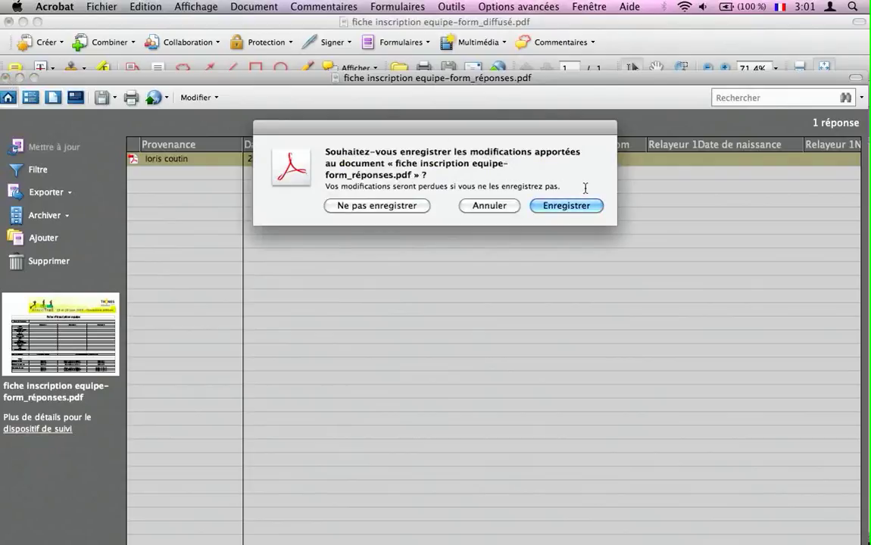
{"action": "key", "text": "Escape"}
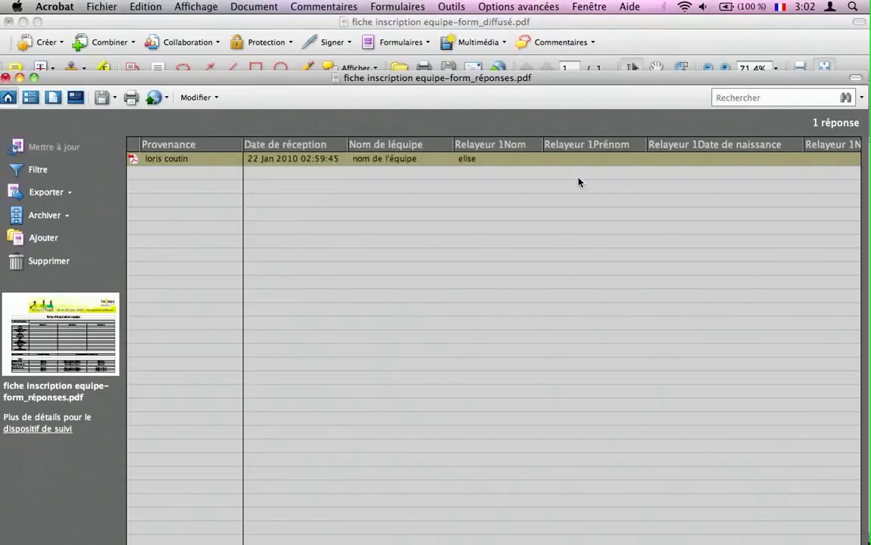
{"action": "left_click", "coordinate": [5, 77]}
{"action": "key", "text": "Return"}
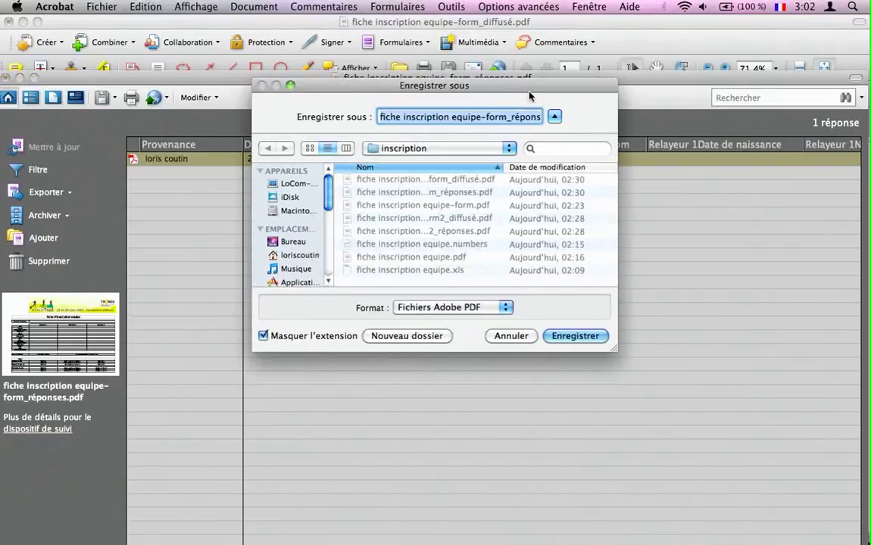
{"action": "key", "text": "Return"}
{"action": "left_click", "coordinate": [528, 182]}
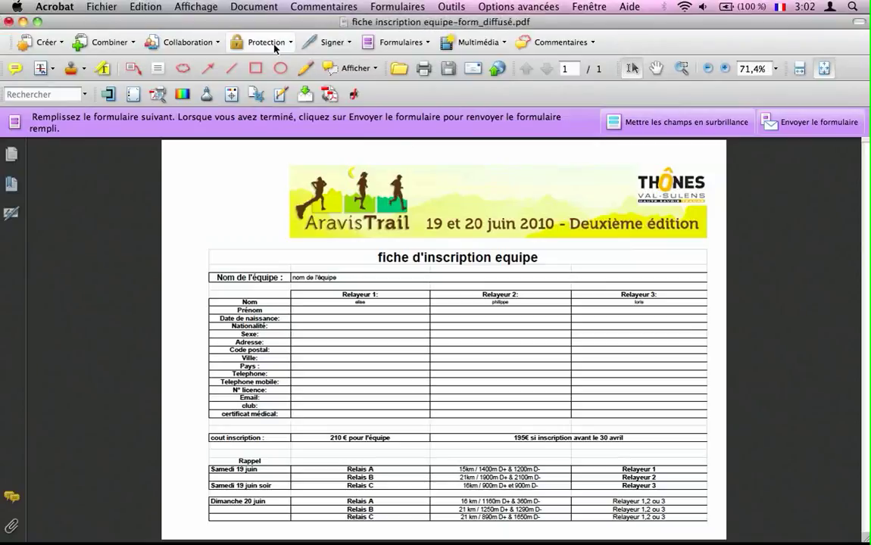
Close fiche inscription equipe-form_diffusé.pdf without saving its changes and switch to Mail
{"action": "left_click", "coordinate": [8, 21]}
{"action": "left_click", "coordinate": [372, 205]}
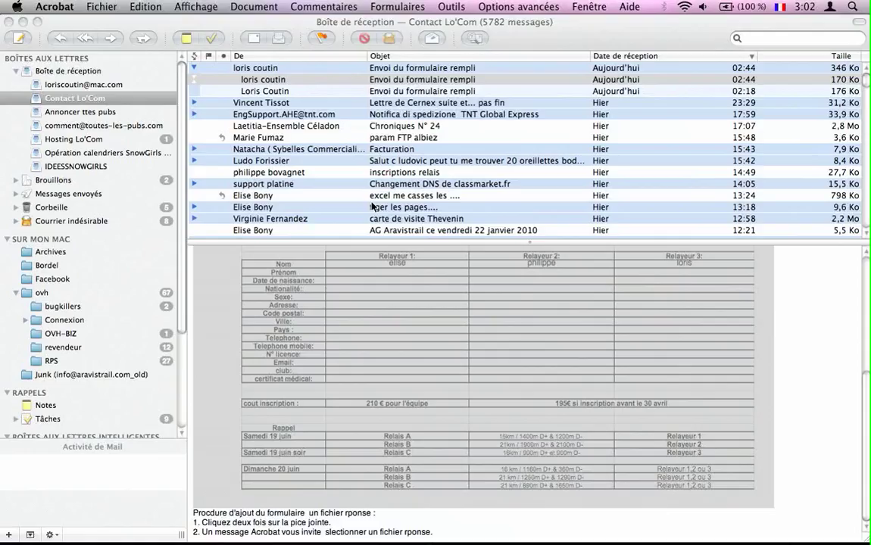
{"action": "key", "text": "super+Tab"}
{"action": "key", "text": "super+Tab"}
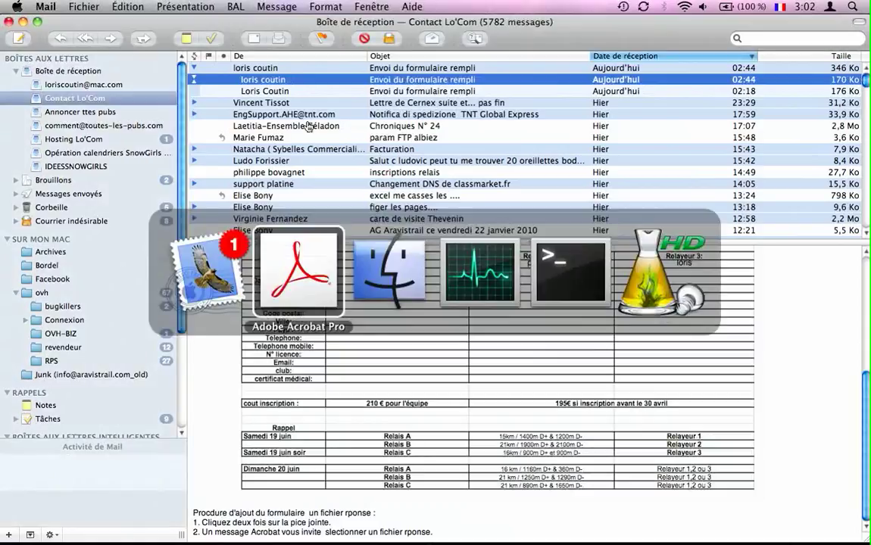
{"action": "key", "text": "shift+super+Tab"}
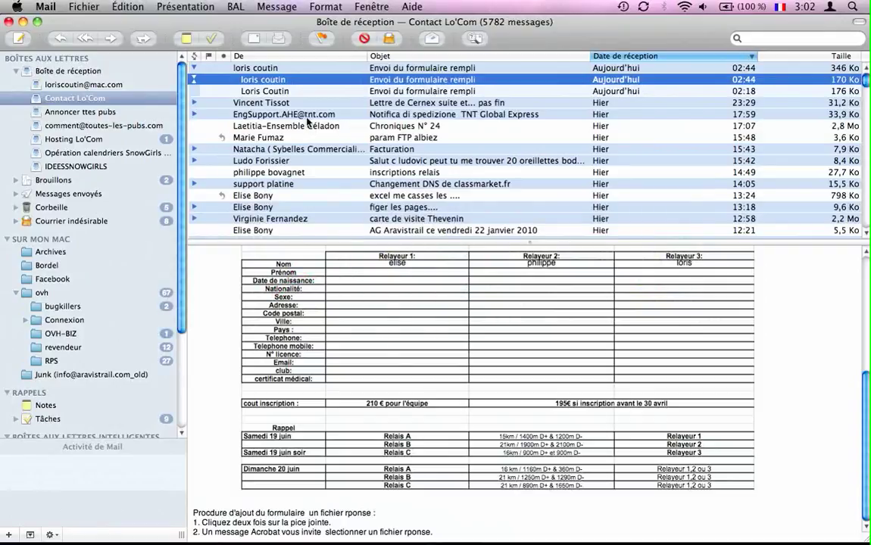
{"action": "key", "text": "F2"}
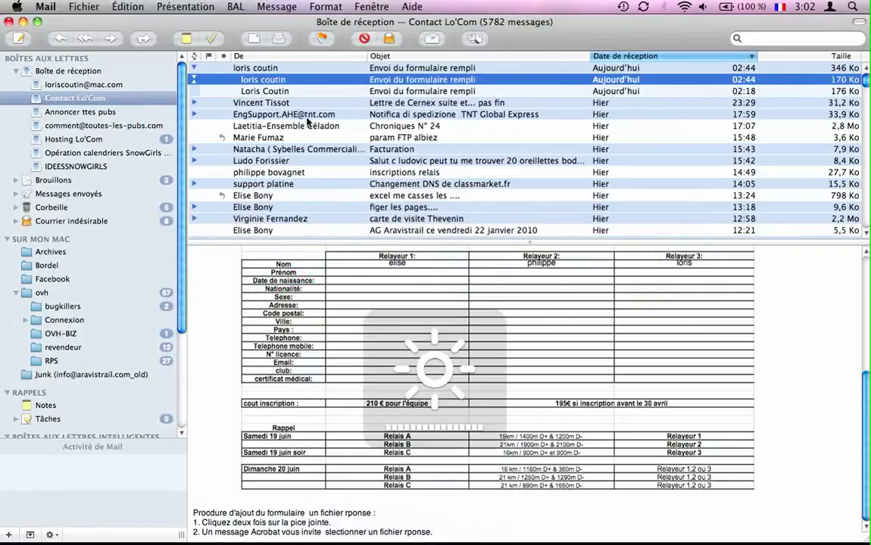